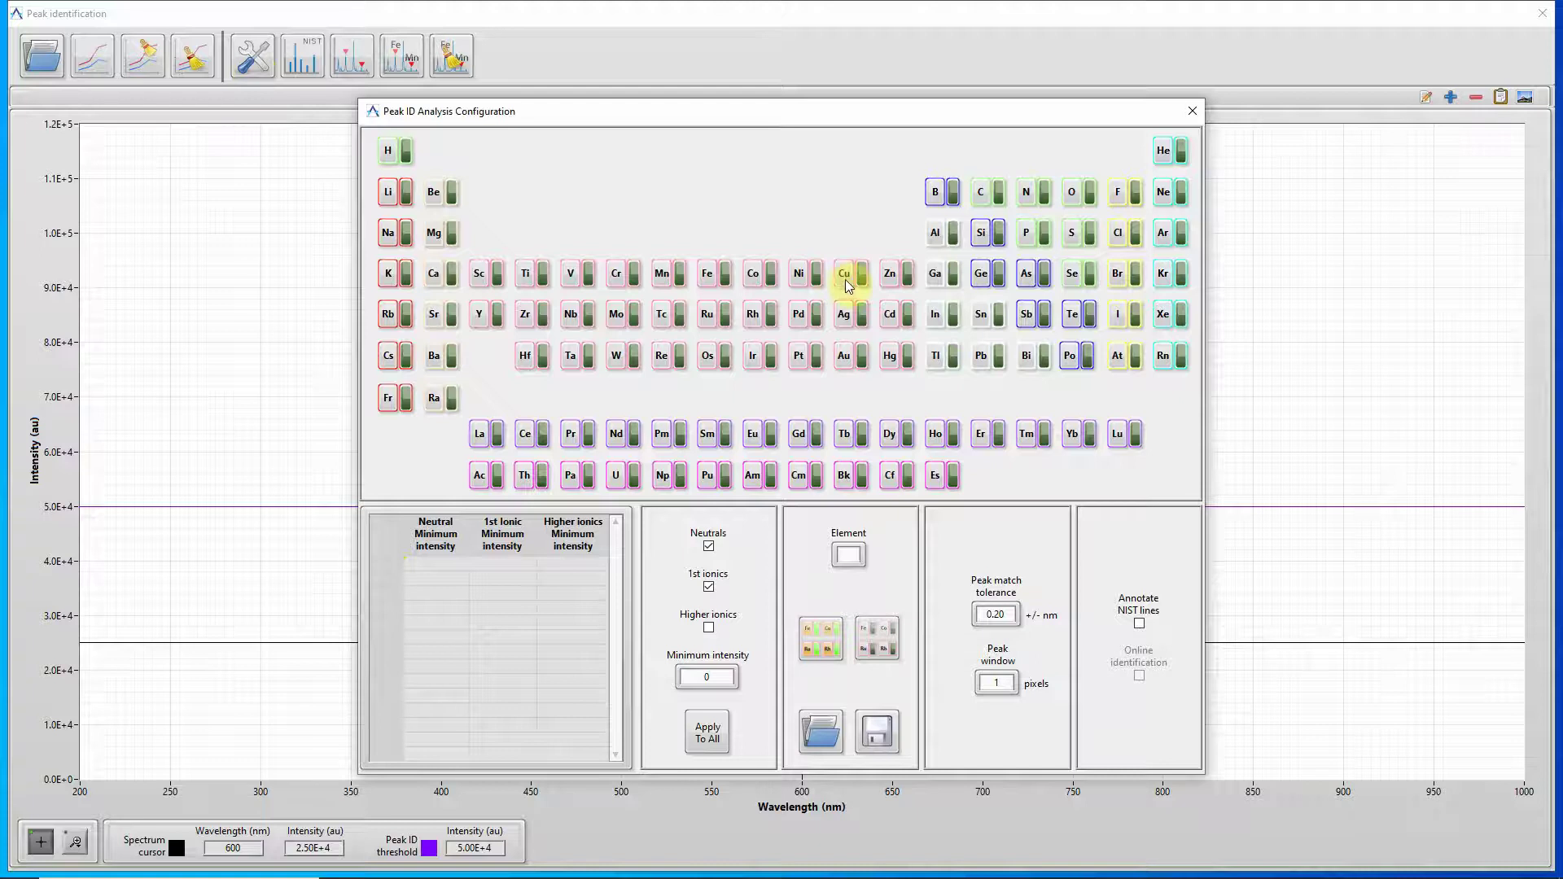
Select copper (Cu) as the element for peak identification and display its NIST lines on the plot
left_click(846, 276)
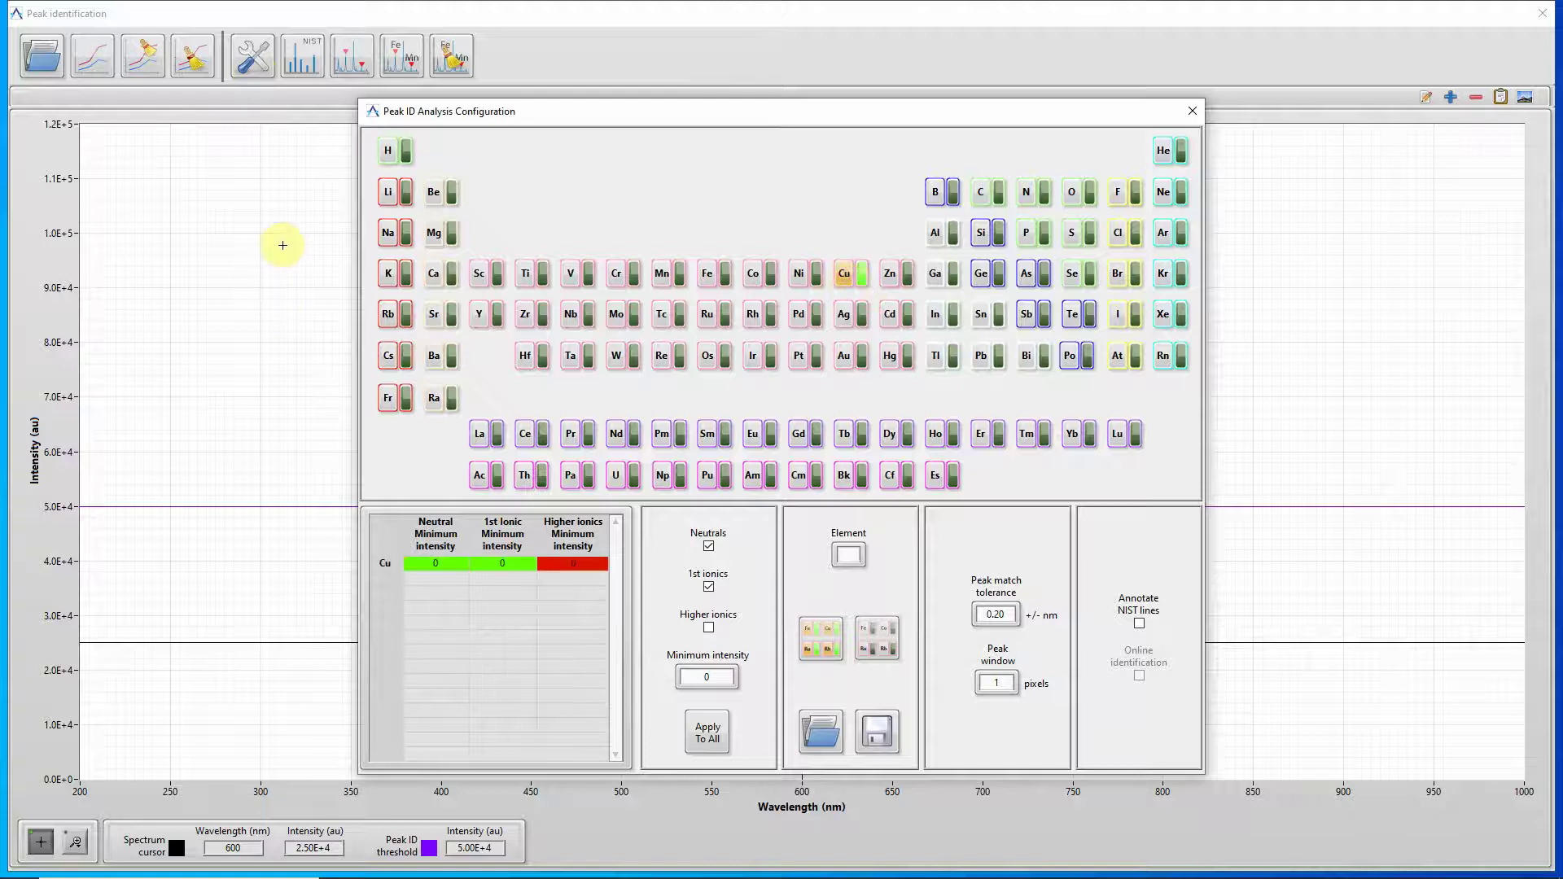
key("Escape")
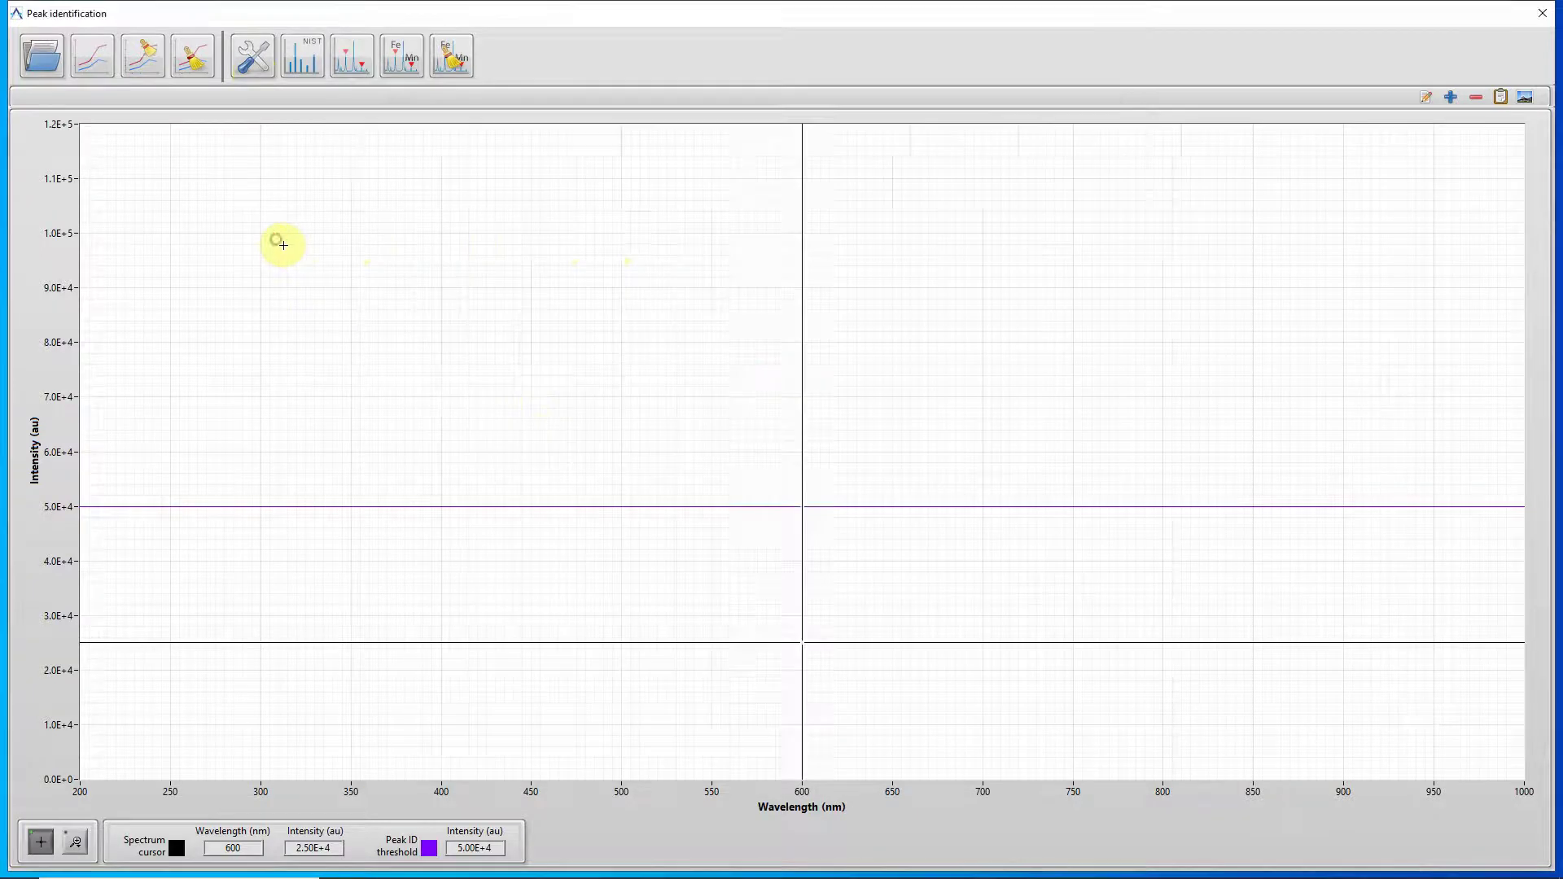
left_click(308, 58)
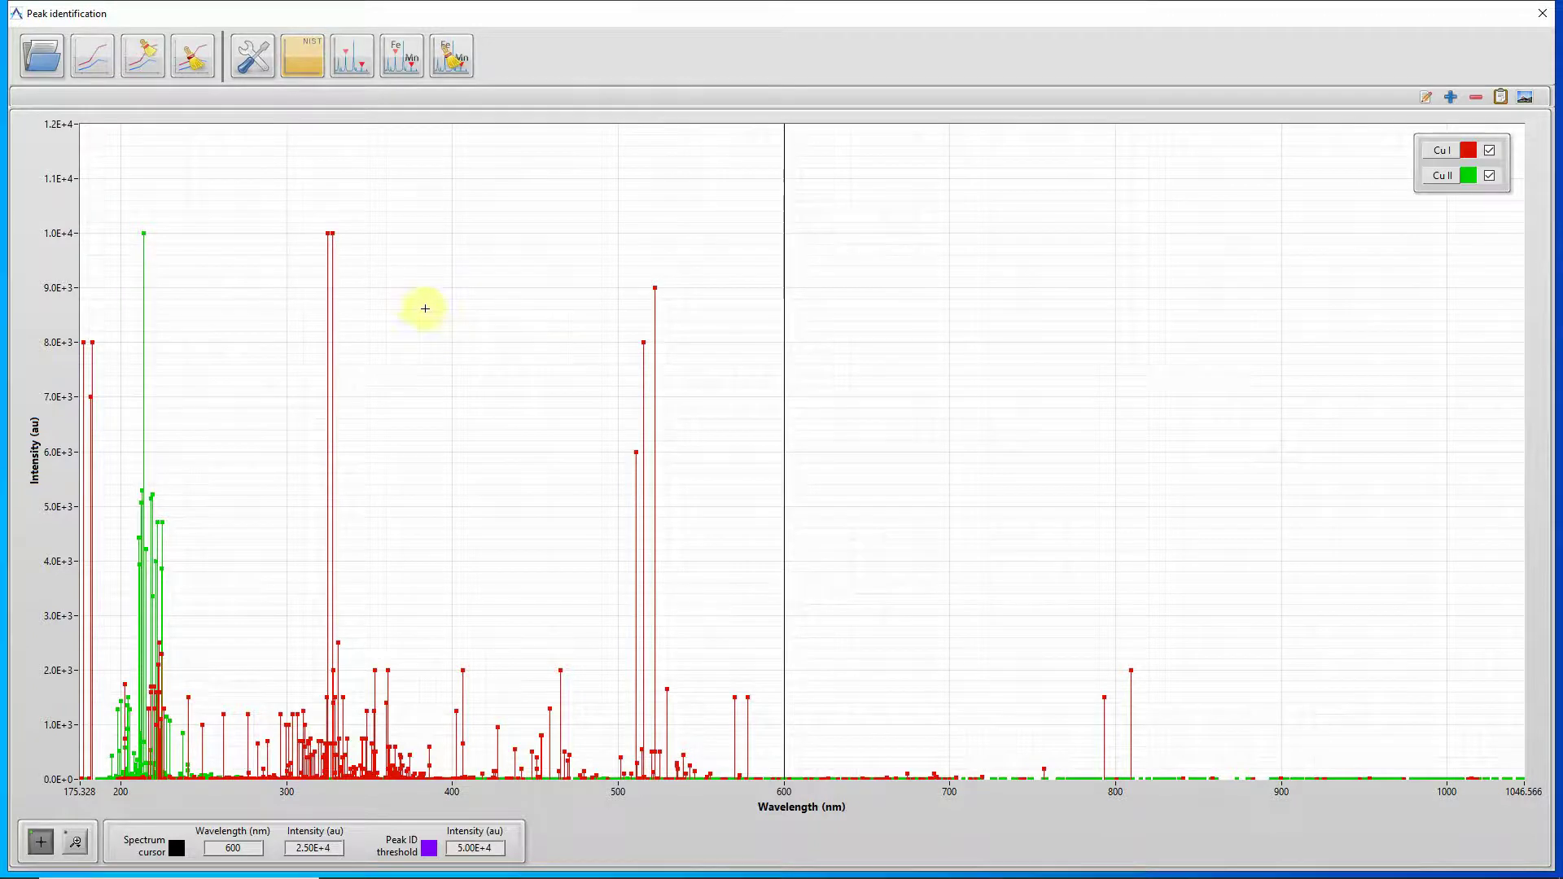
Enable annotation of the NIST lines in the peak ID analysis configuration
left_click(254, 63)
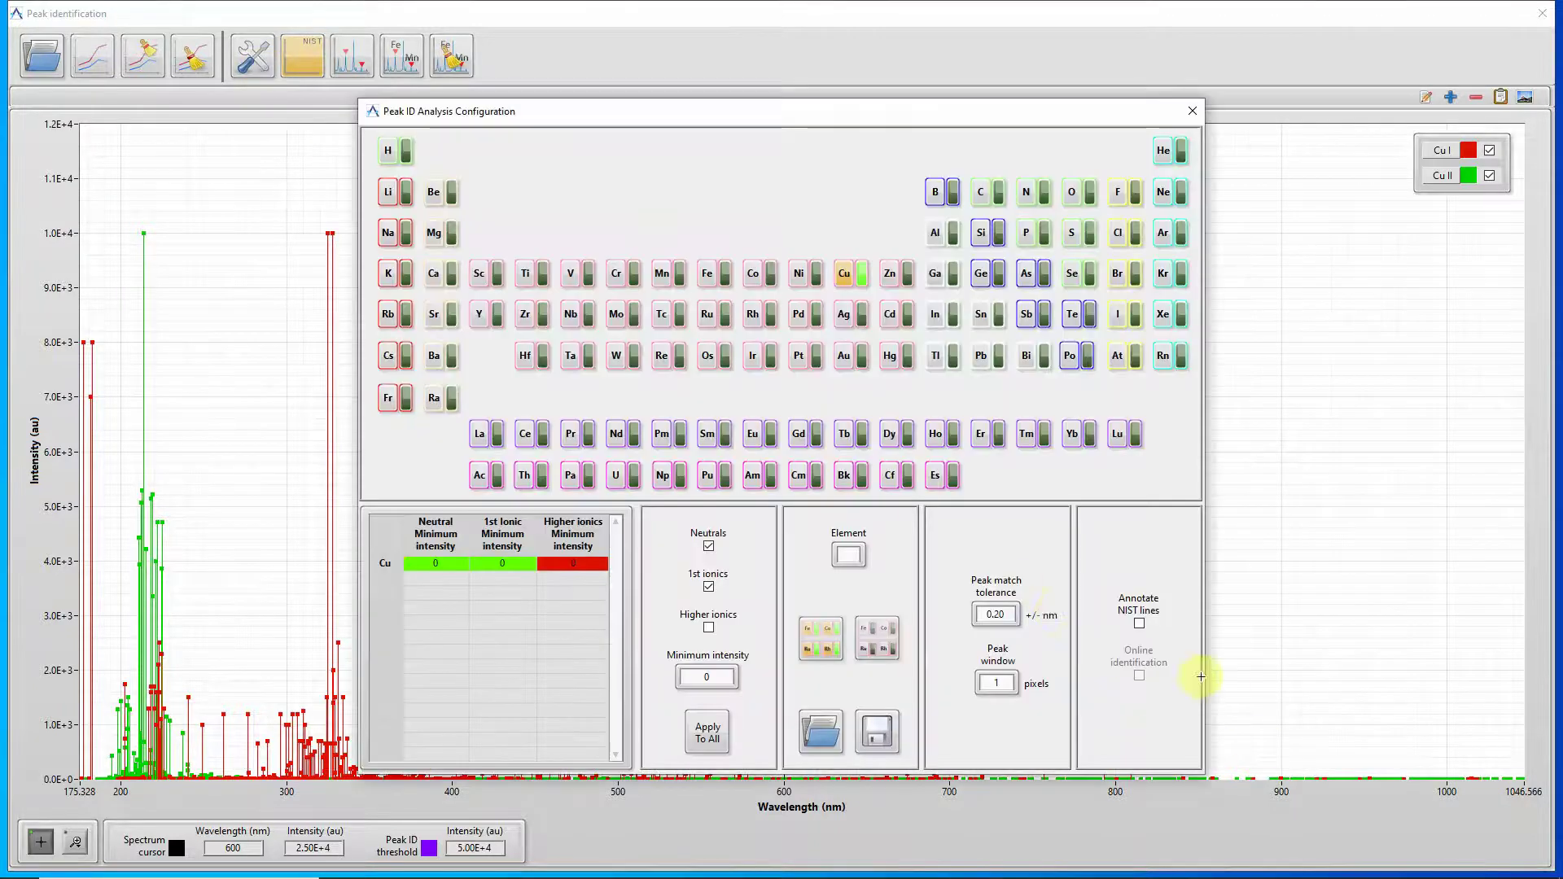
left_click(1140, 624)
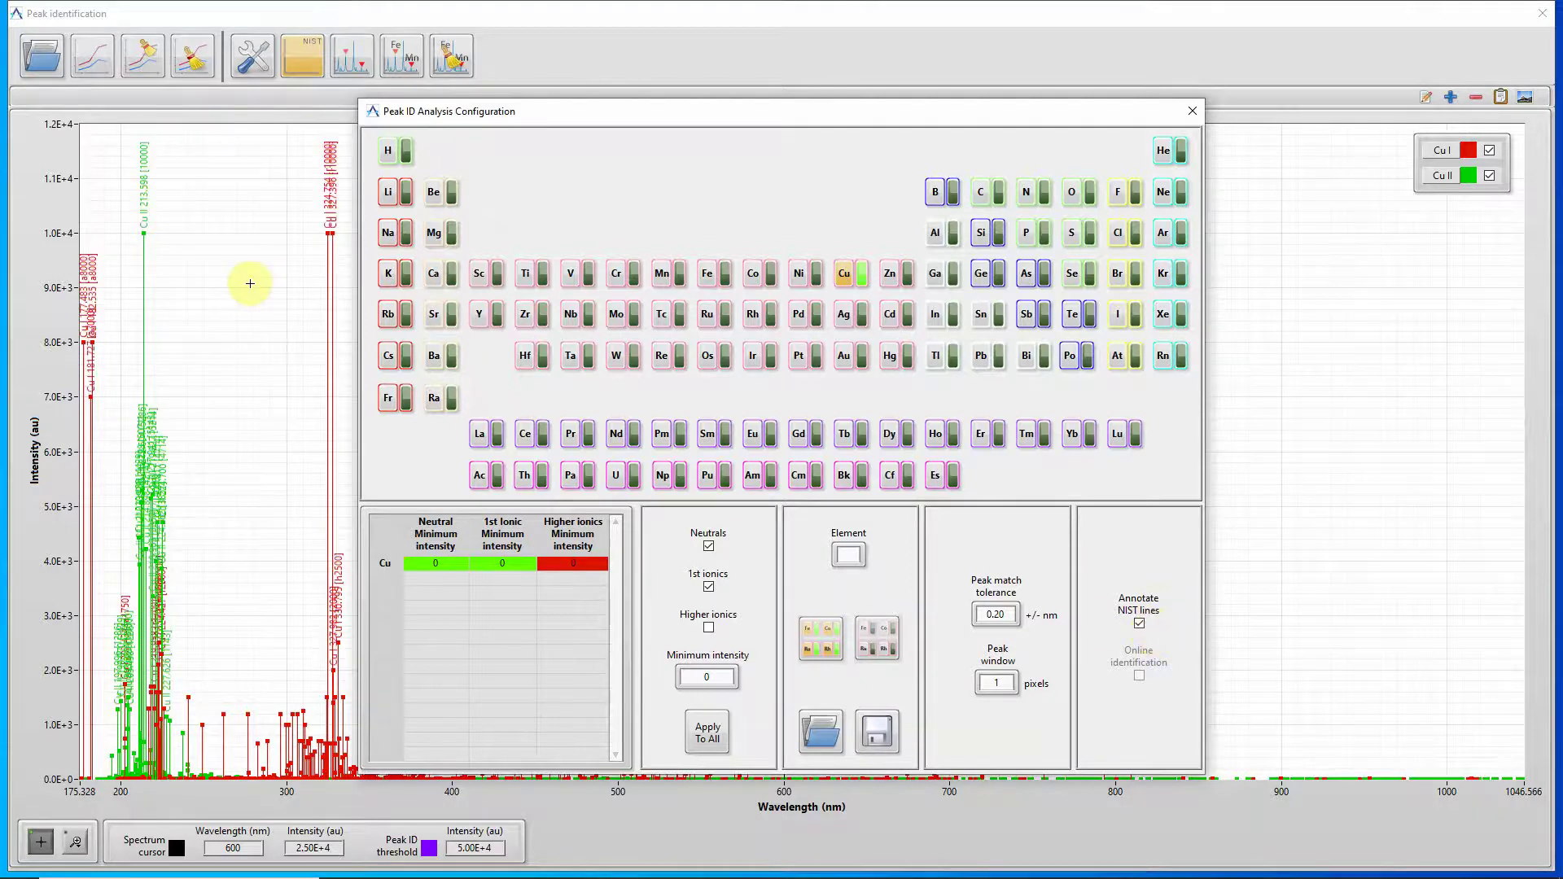
left_click(247, 282)
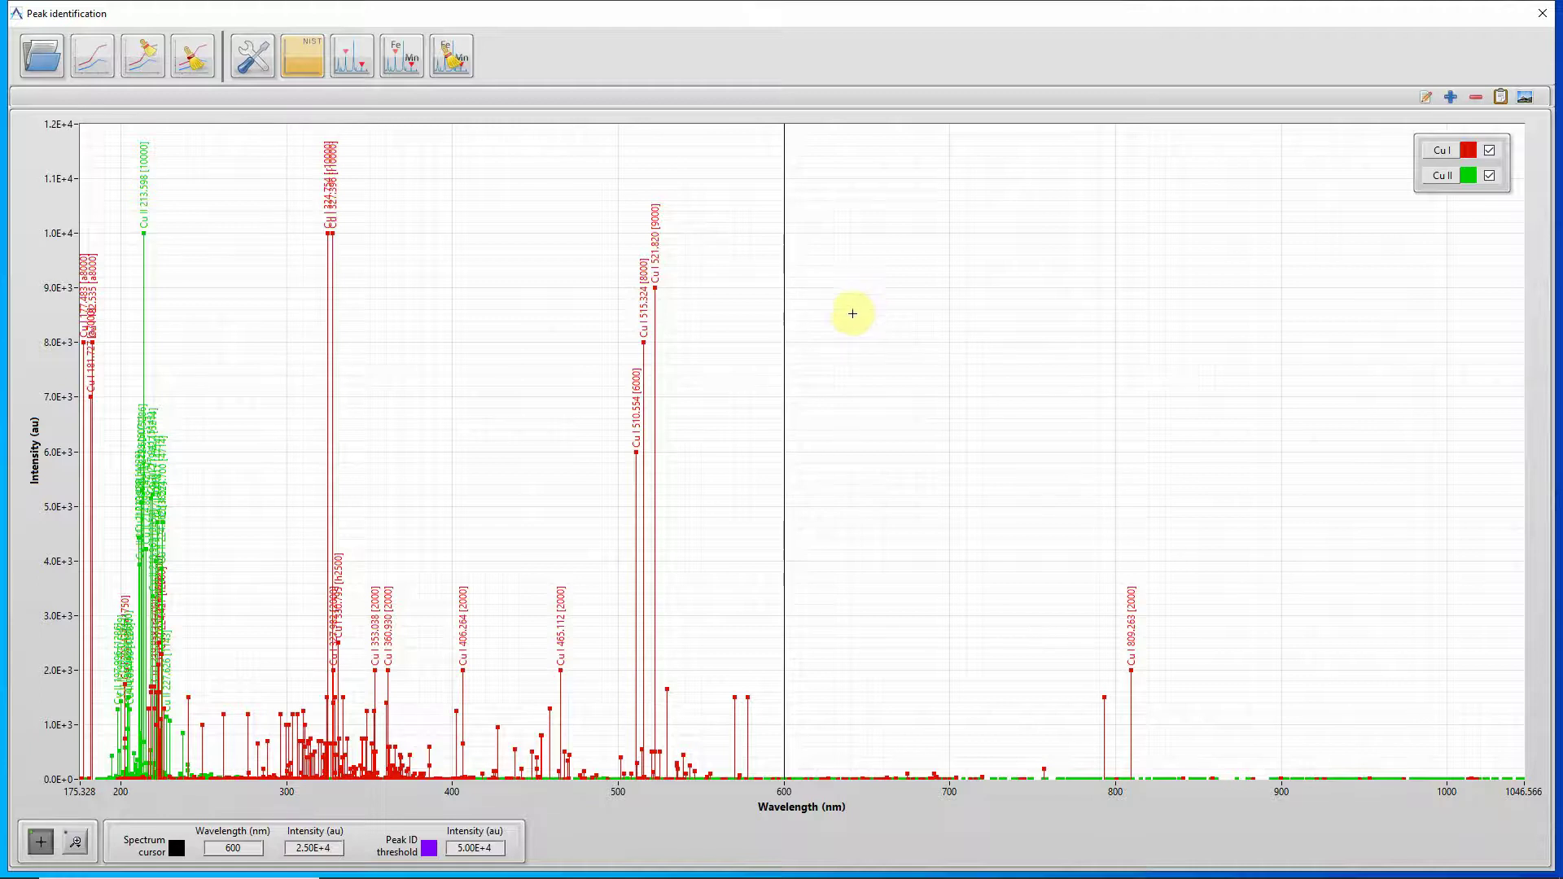
Zoom in on the annotated copper lines between about 388 and 491 nm, up to about 2.2E+3 intensity
left_click(77, 842)
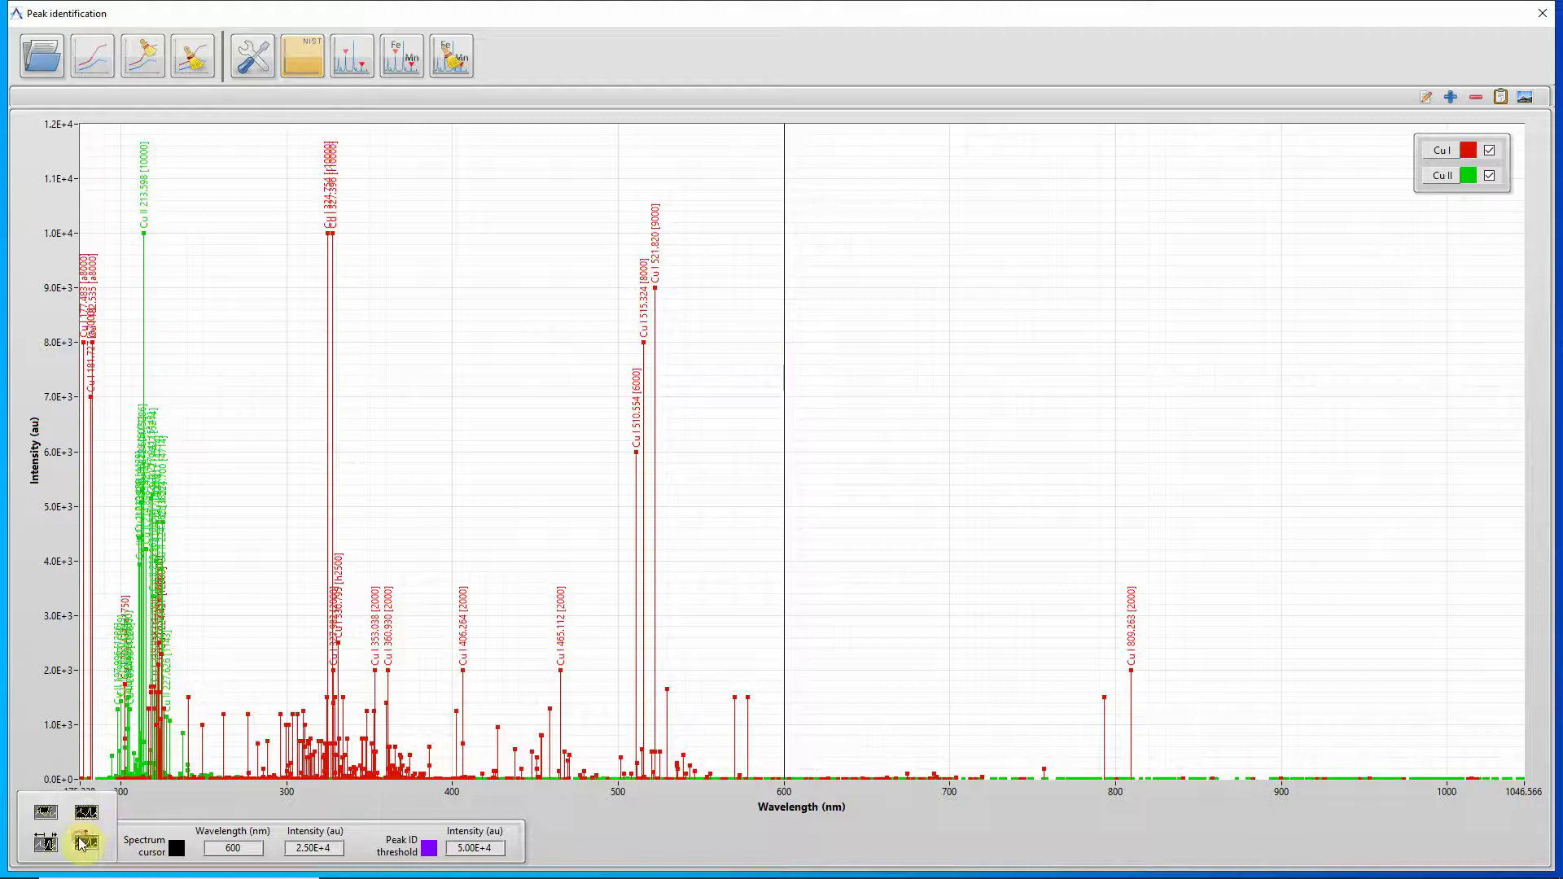
left_click(86, 843)
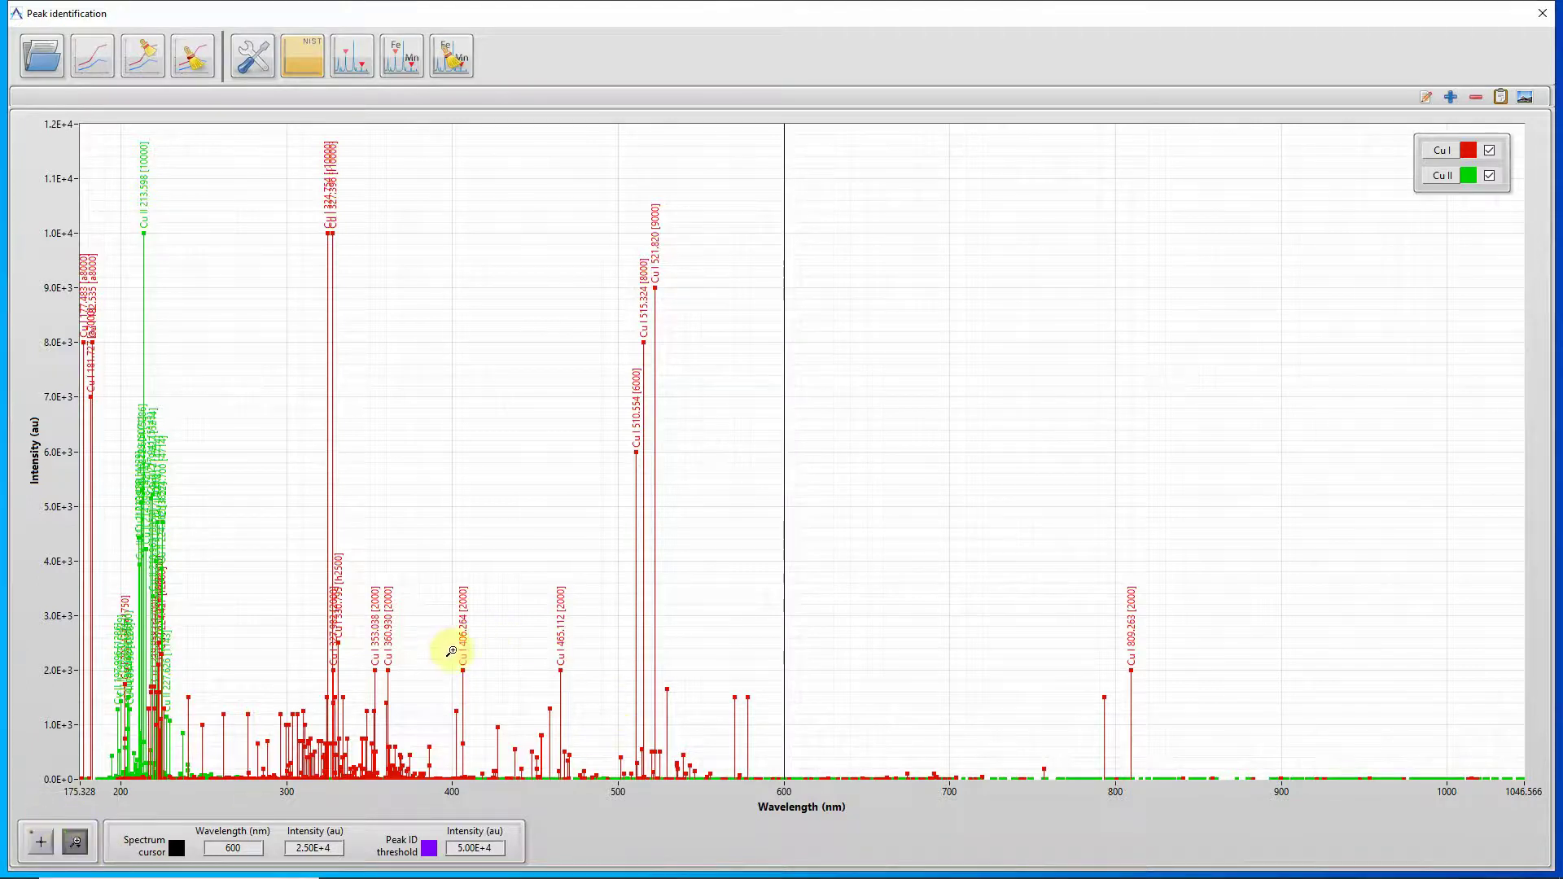
left_click_drag(432, 658, 611, 788)
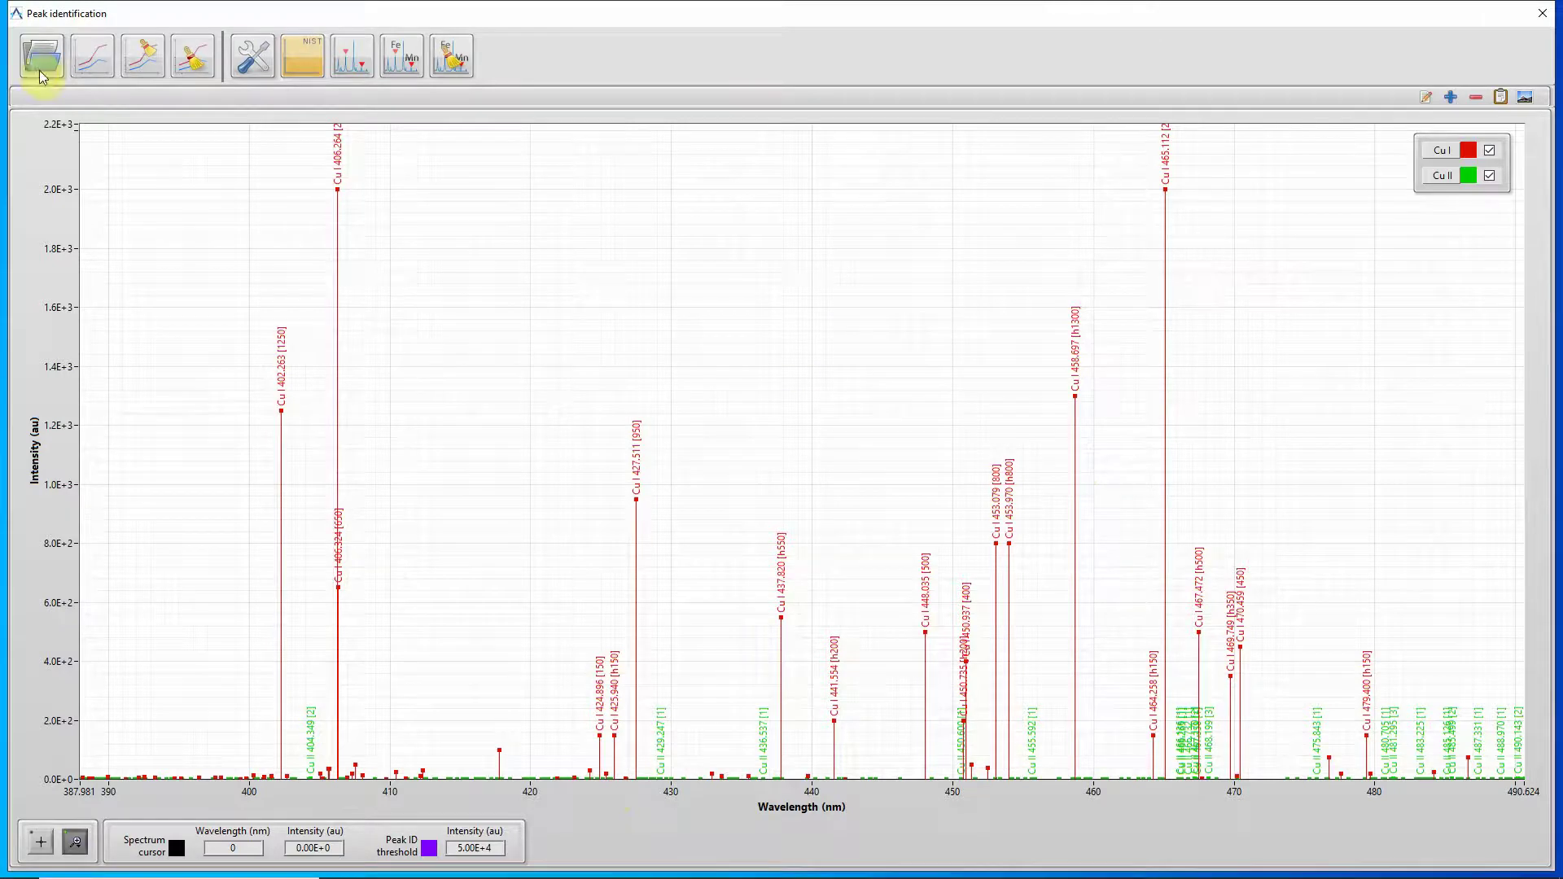
Hide the NIST lines and load the Cu text spectrum from the APL folder
left_click(313, 63)
left_click(43, 57)
left_click(357, 255)
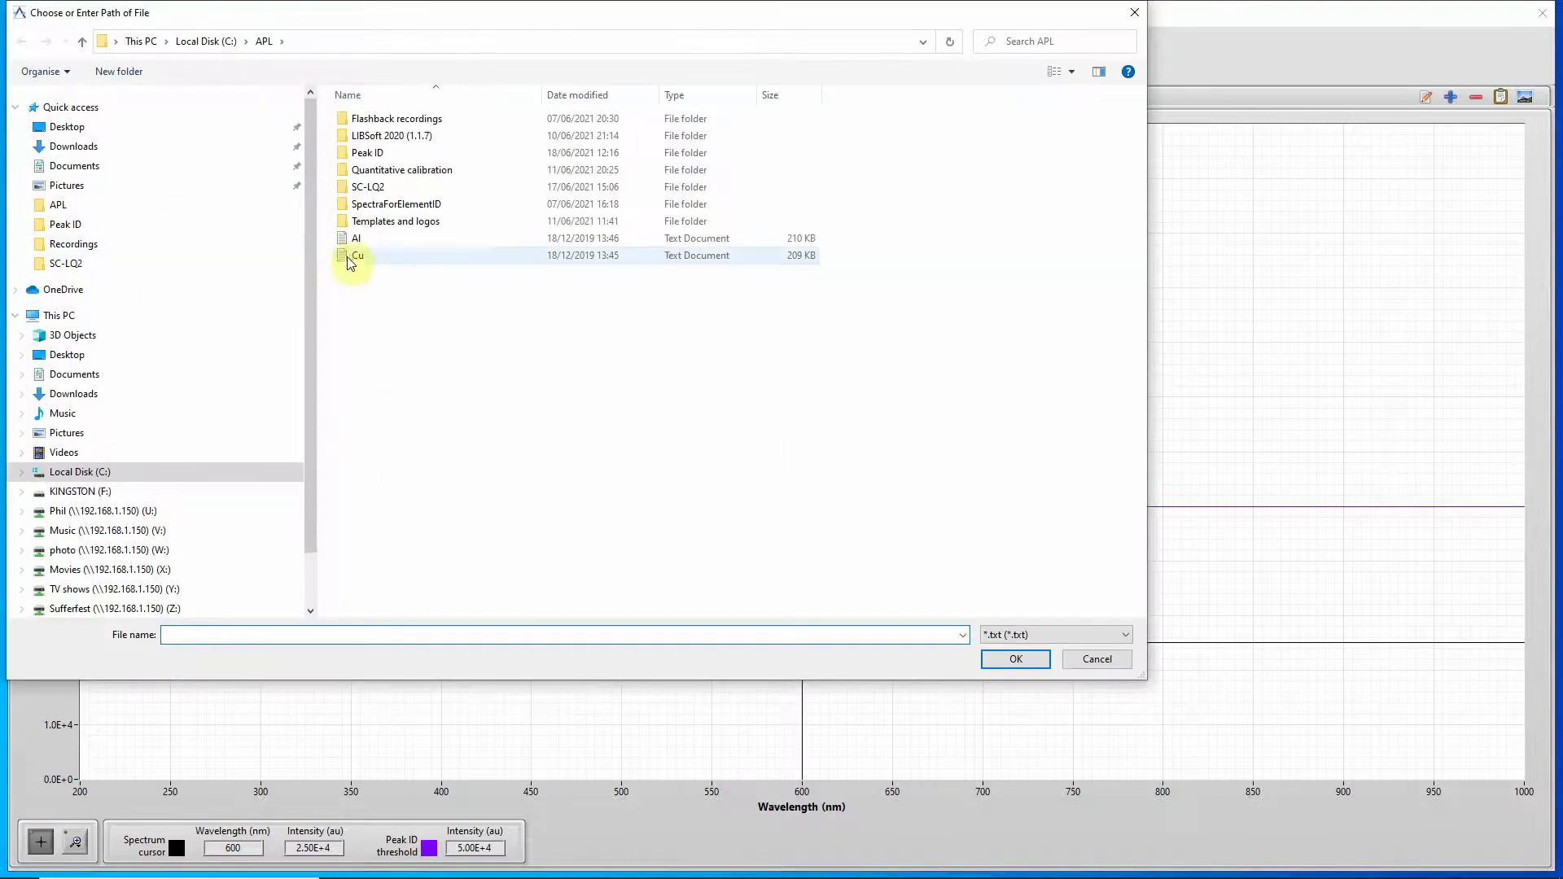
left_click(1016, 660)
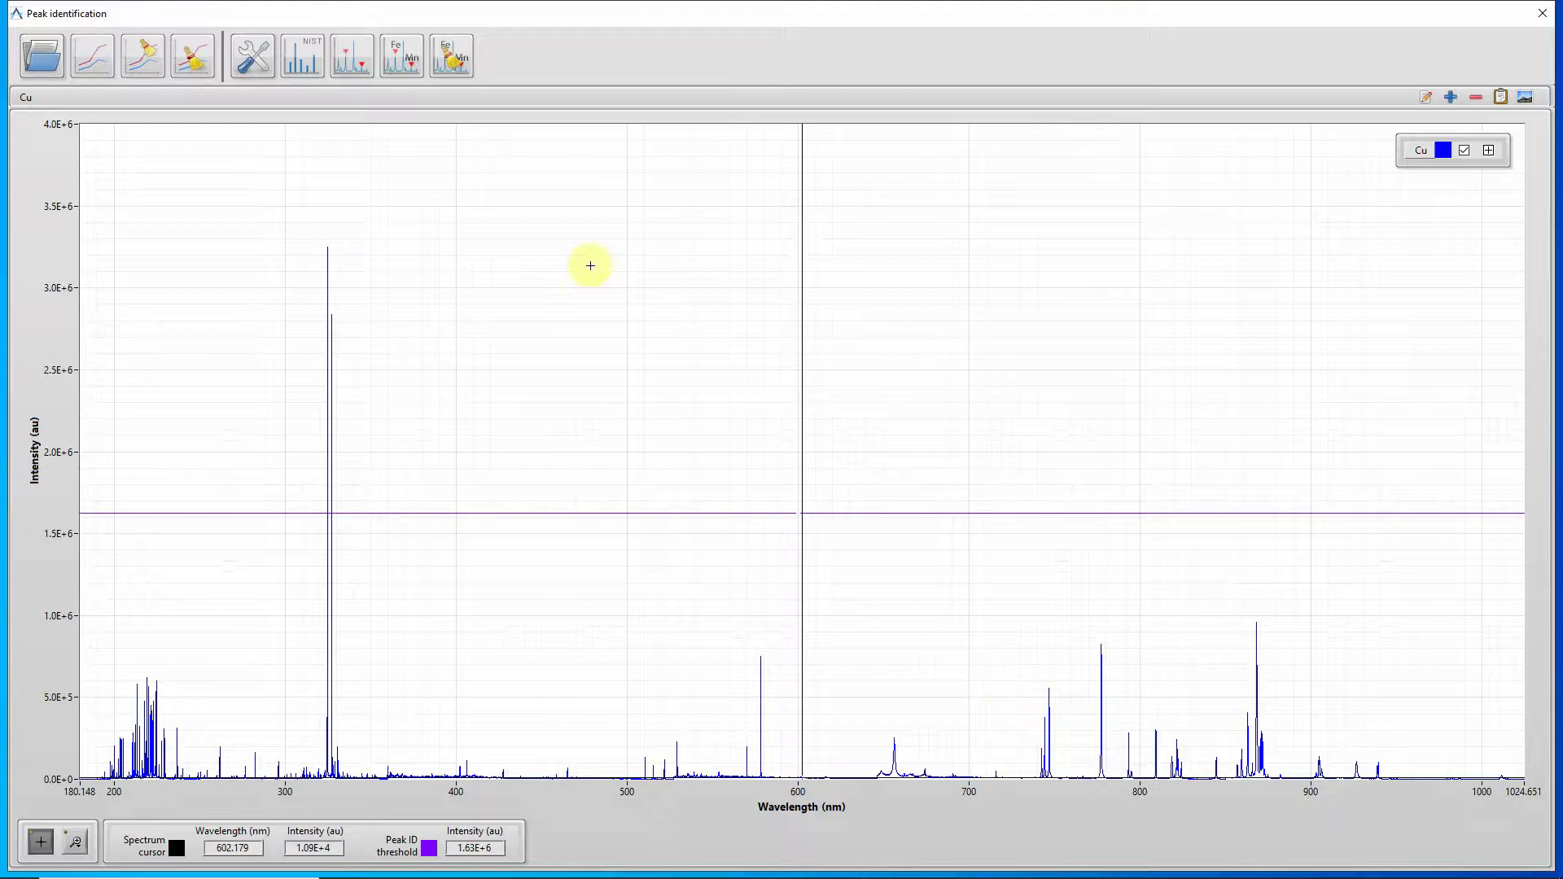
Overlay the copper NIST lines on the loaded spectrum to compare them, and hide them again
left_click(301, 68)
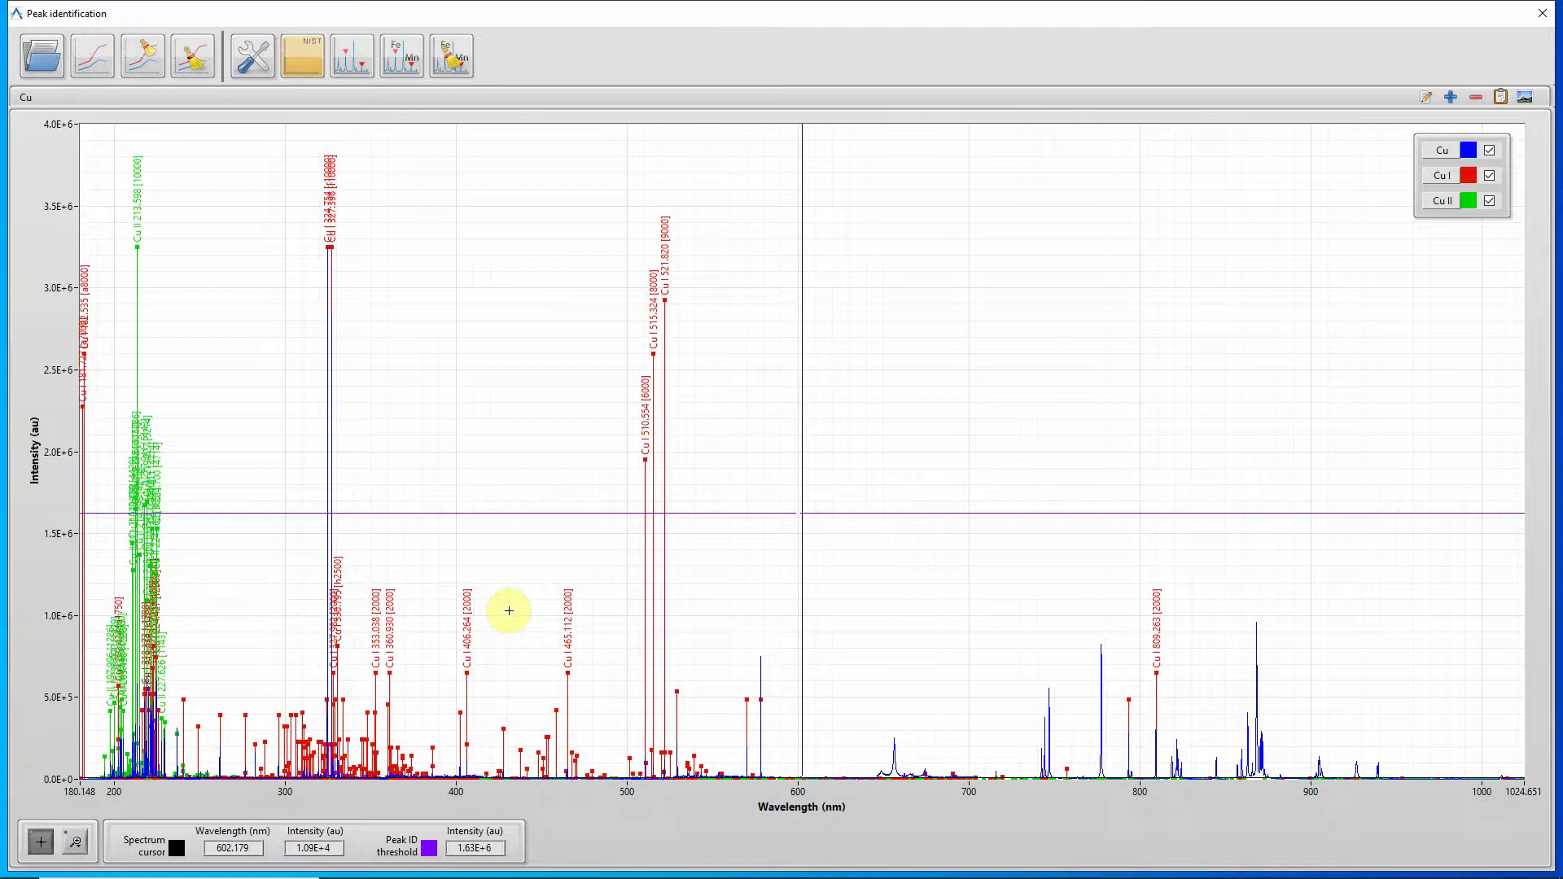
left_click(305, 54)
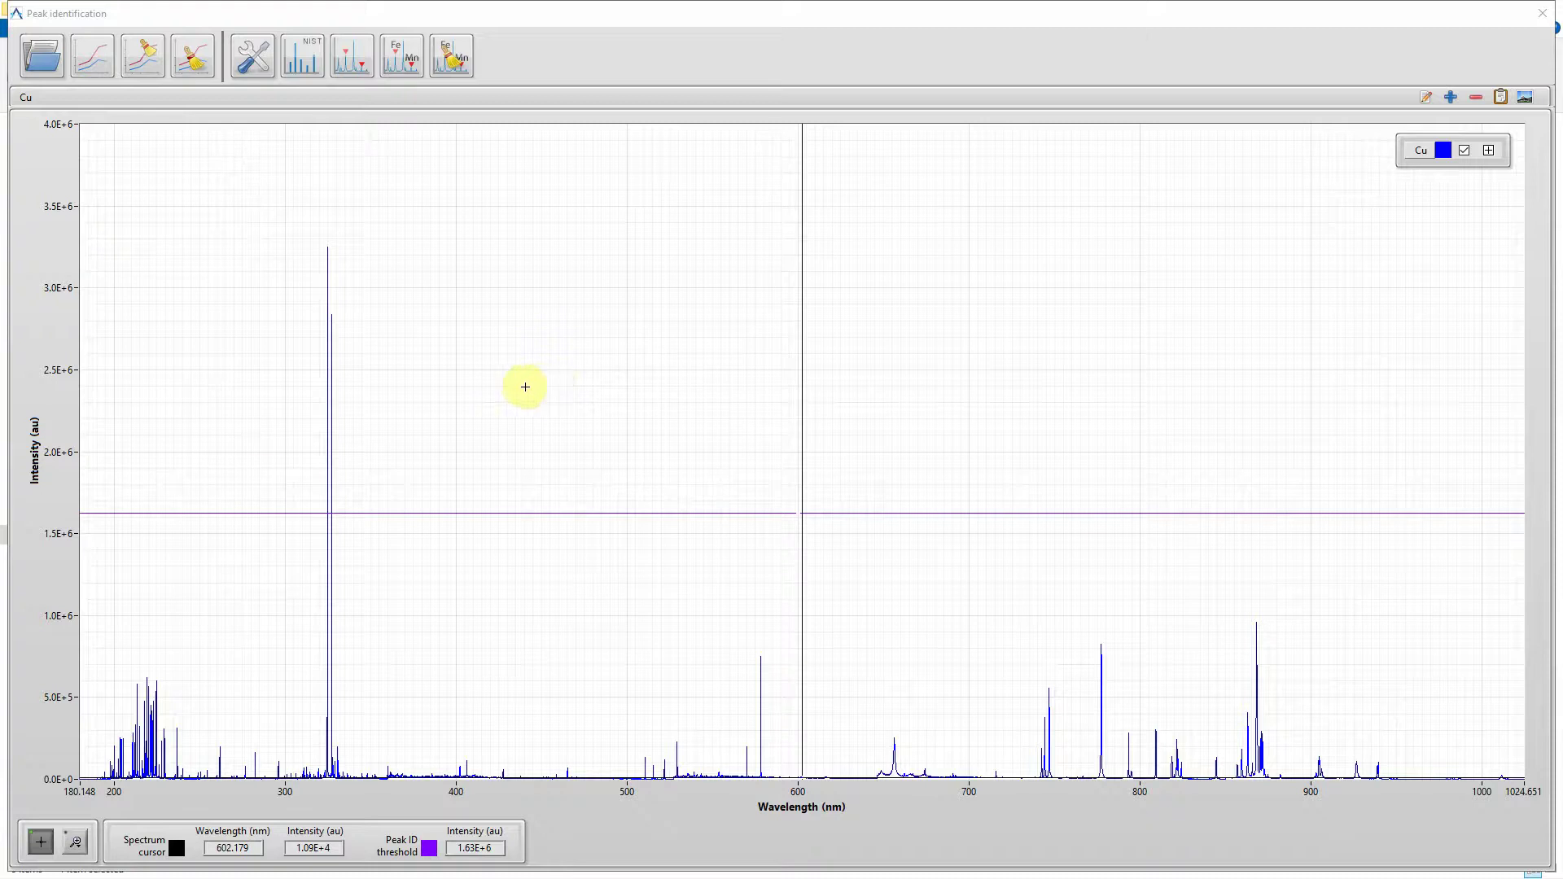
Set the wavelength axis to range from 215 to 225 nm
double_click(74, 792)
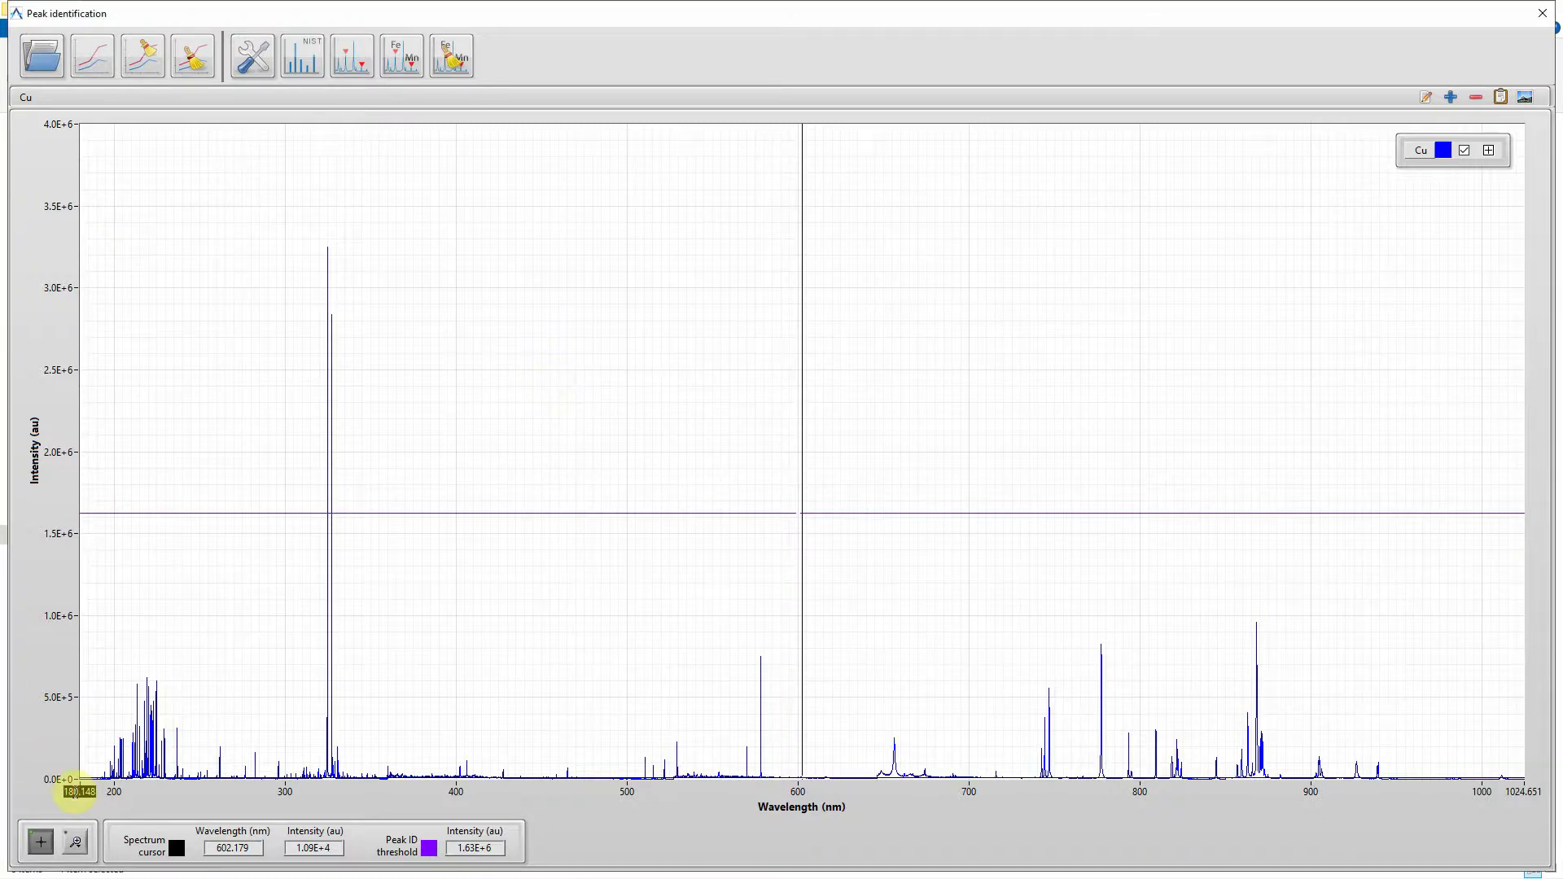
type("11")
type("5")
key("Return")
double_click(1526, 791)
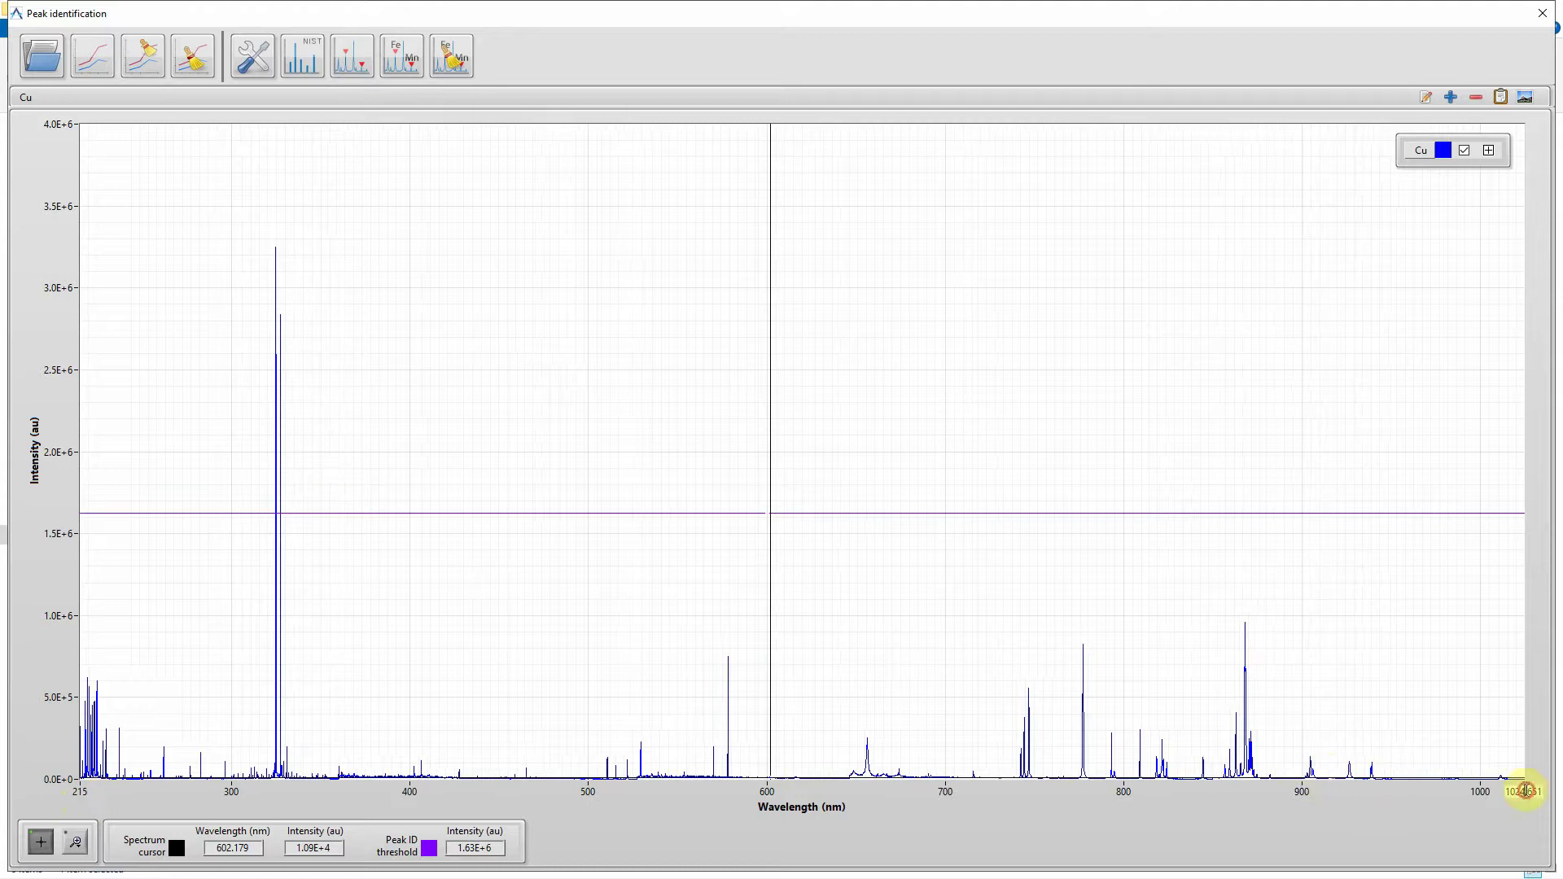
type("225")
key("Return")
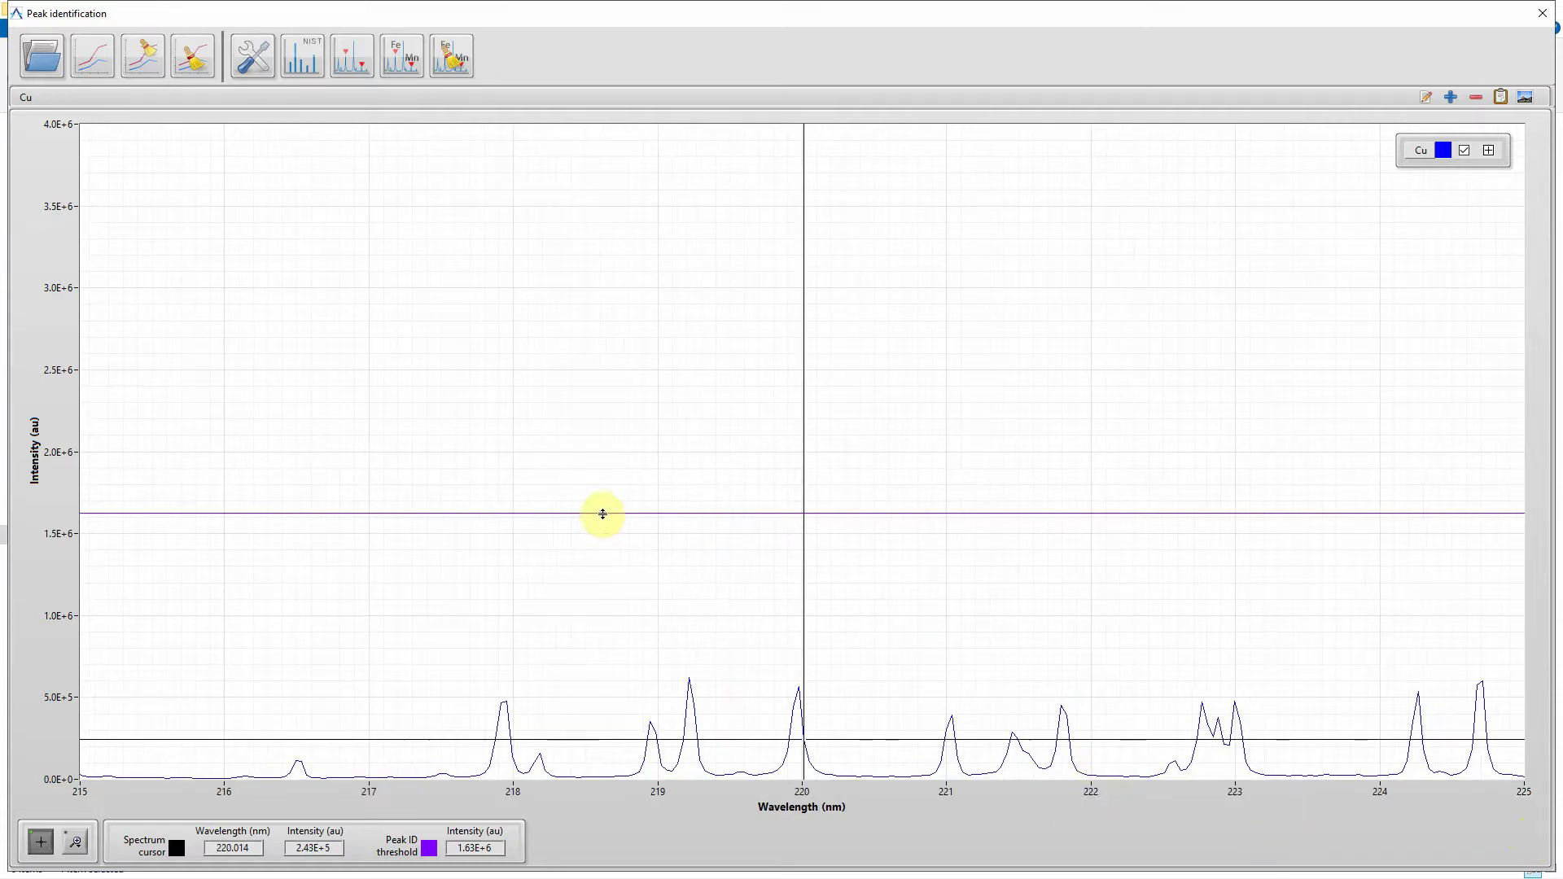
Overlay the copper NIST lines on the spectrum and set the Cu II plot's scale factor to 40%
left_click(302, 64)
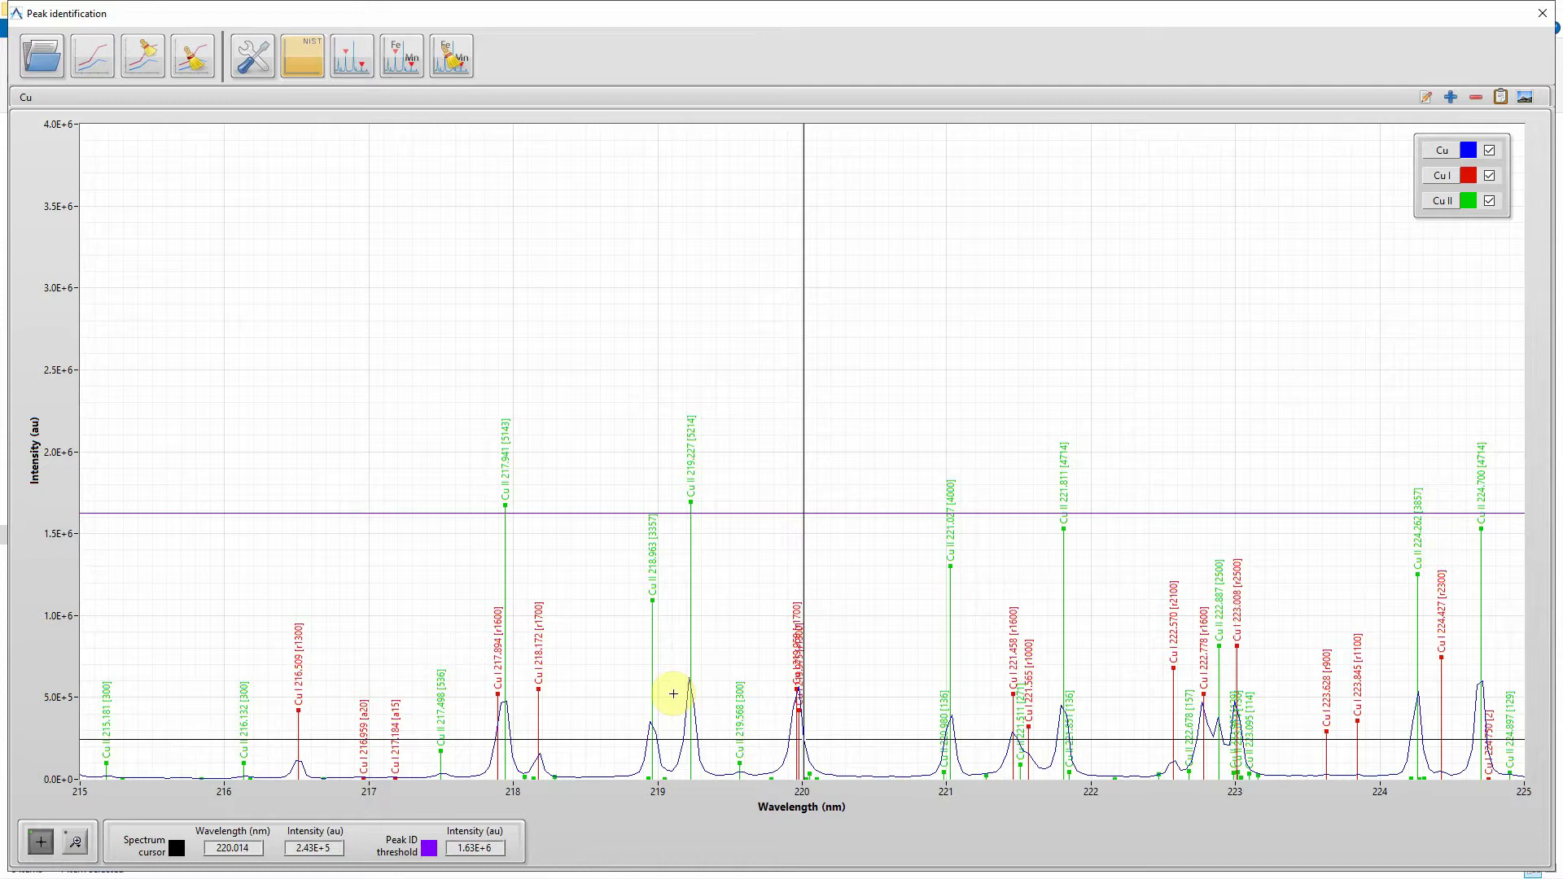
left_click(1443, 202)
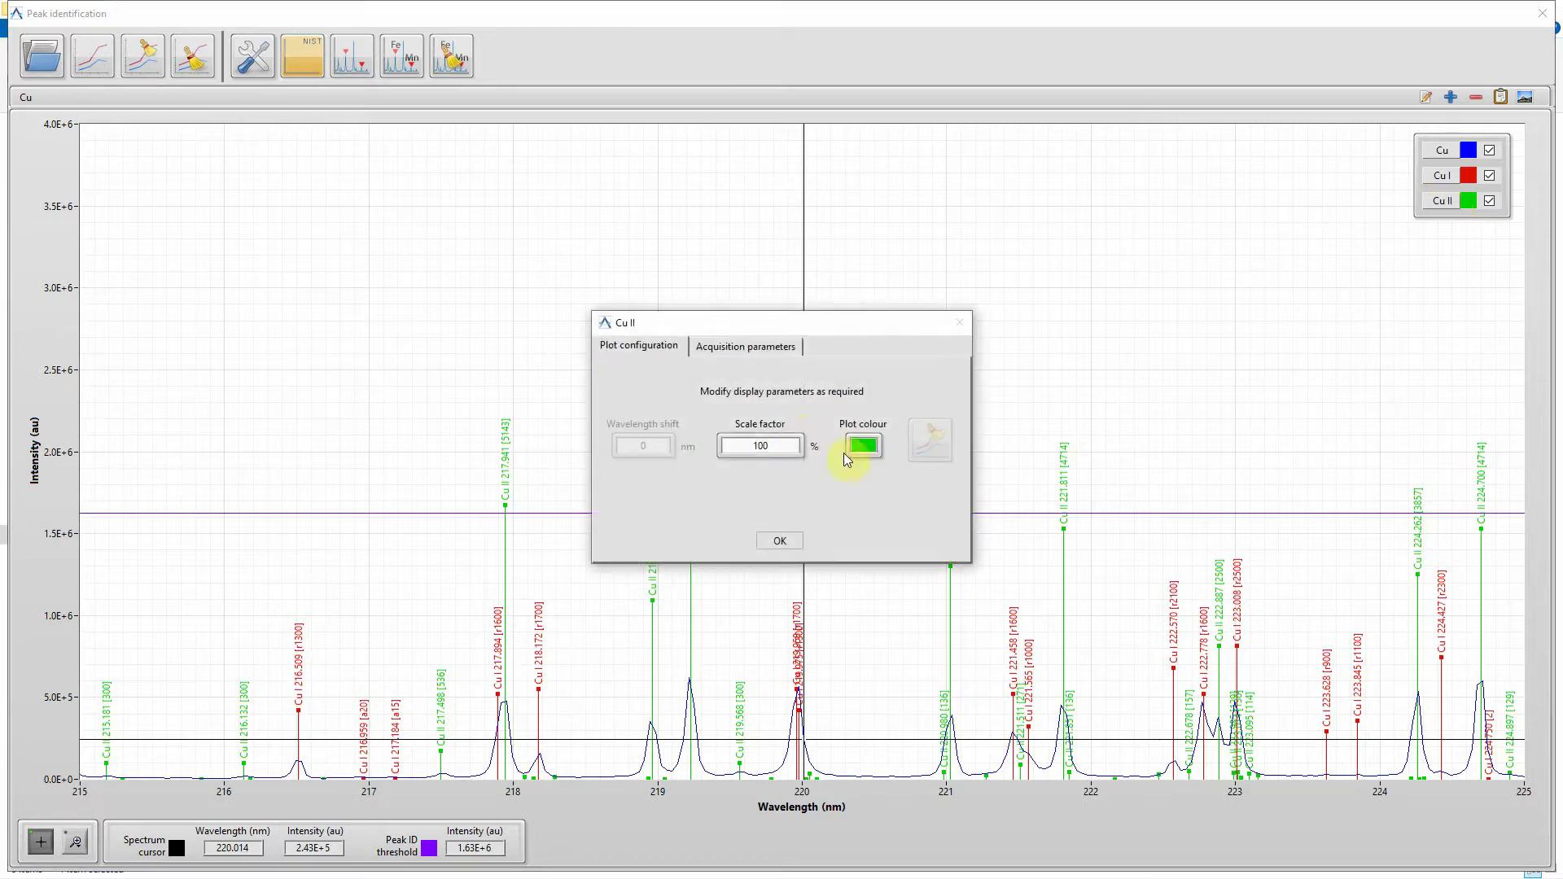
double_click(776, 444)
type("40")
left_click(786, 541)
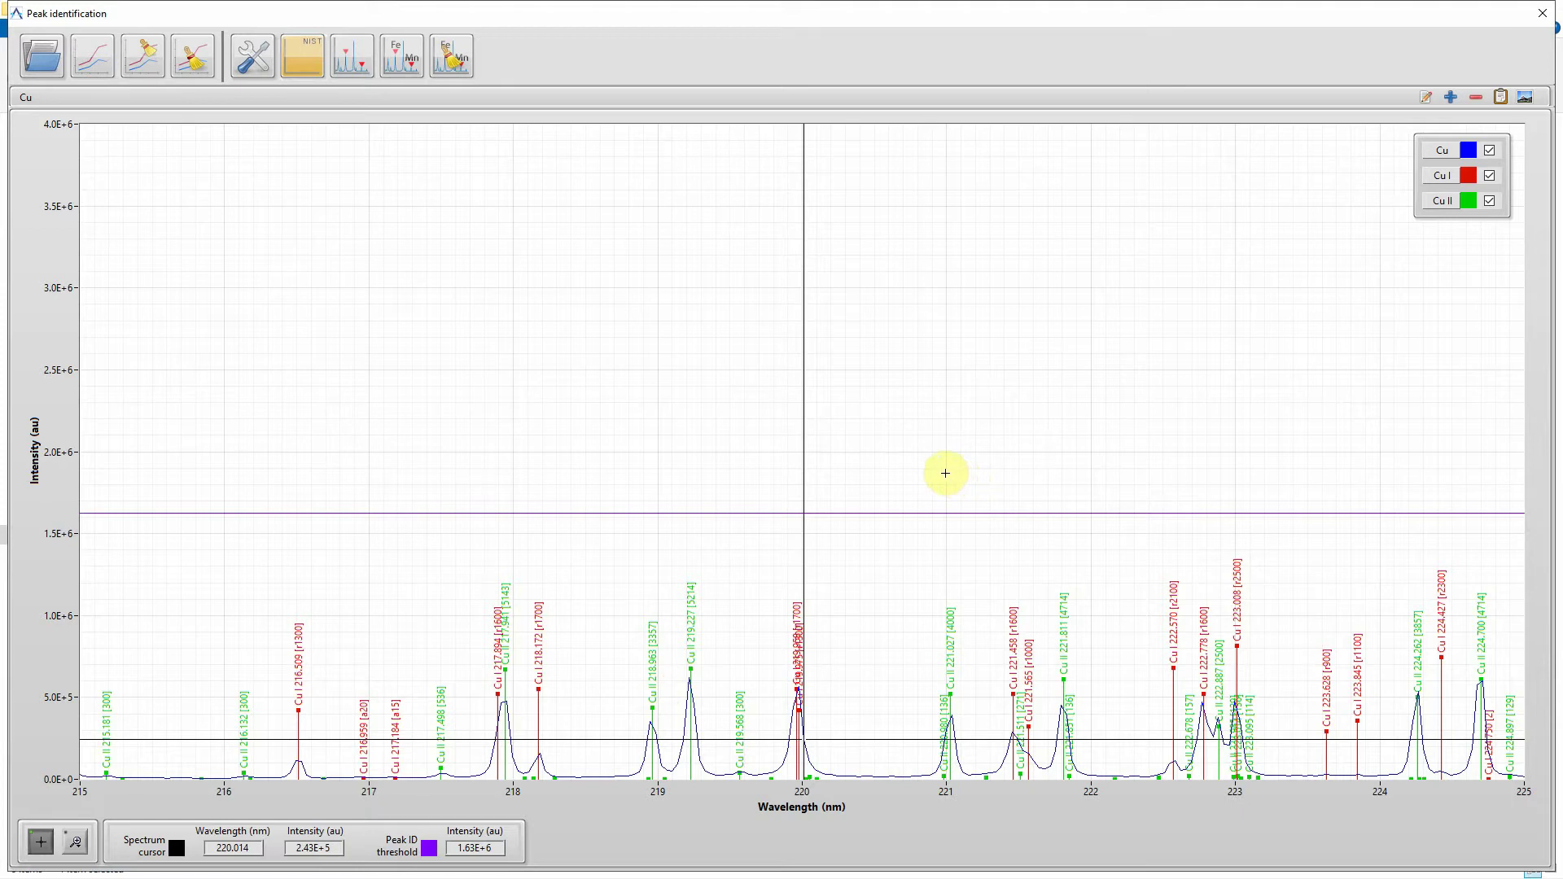
Set the minimum NIST line intensity to 500 and apply it to all ionisation stages of copper
left_click(252, 55)
double_click(714, 676)
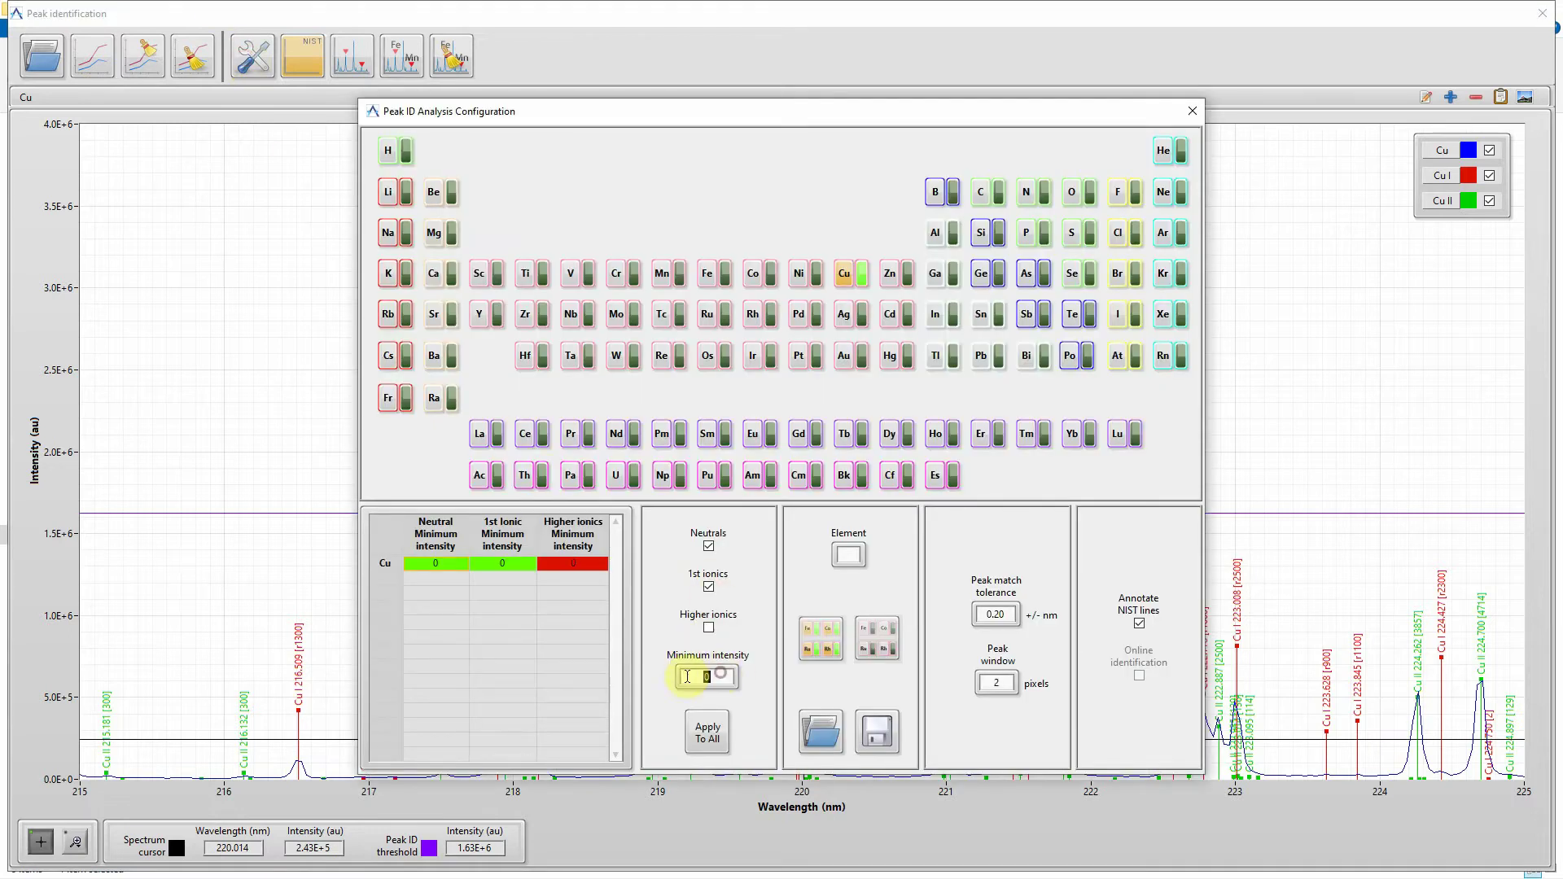
type("500")
left_click(733, 732)
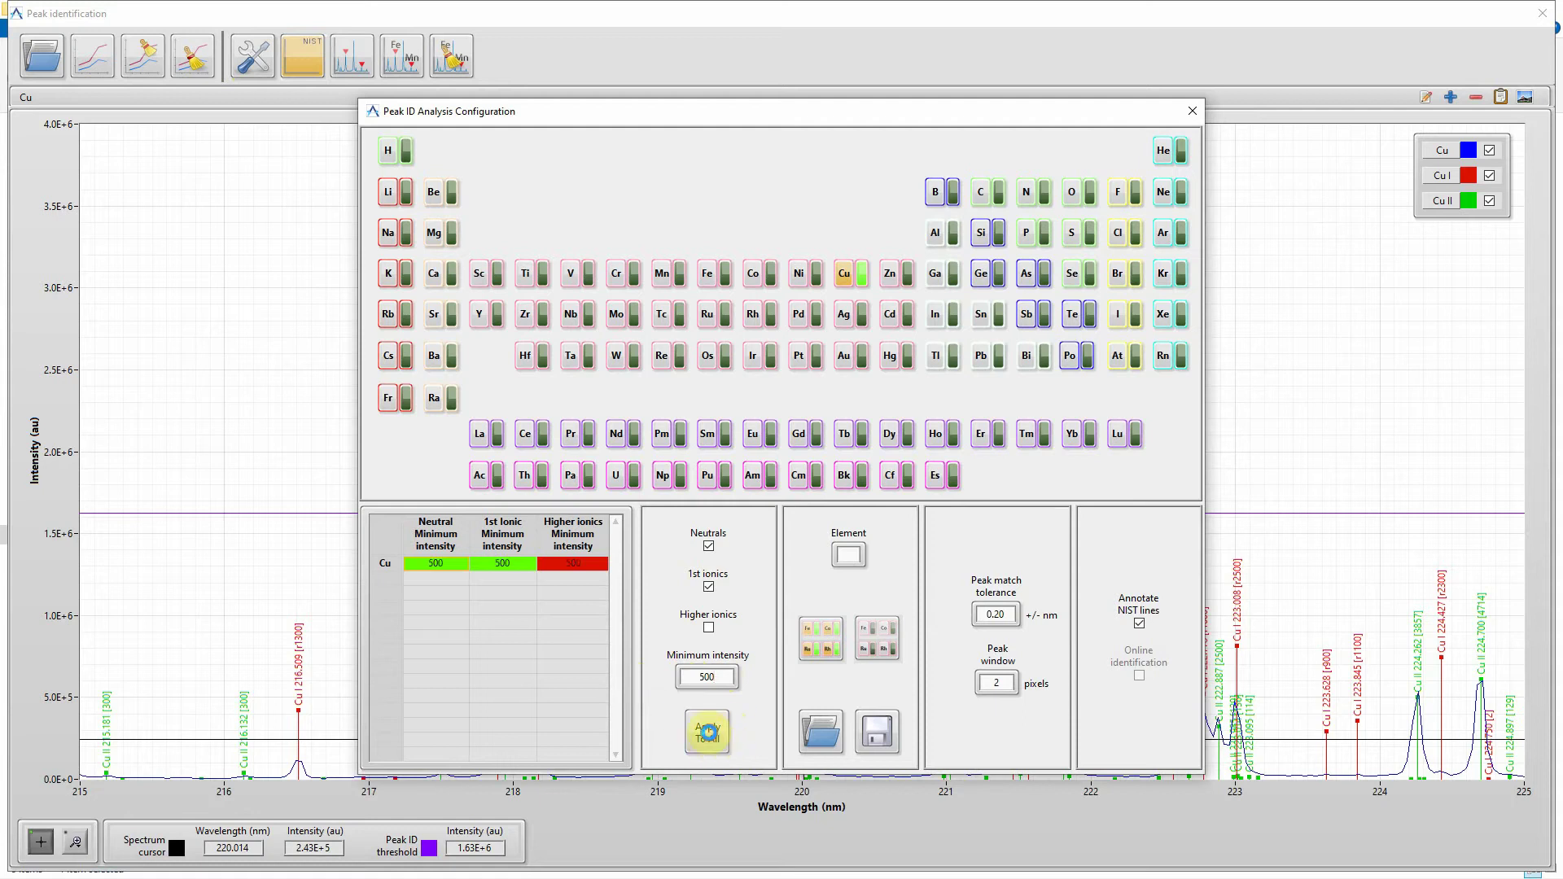
left_click(280, 578)
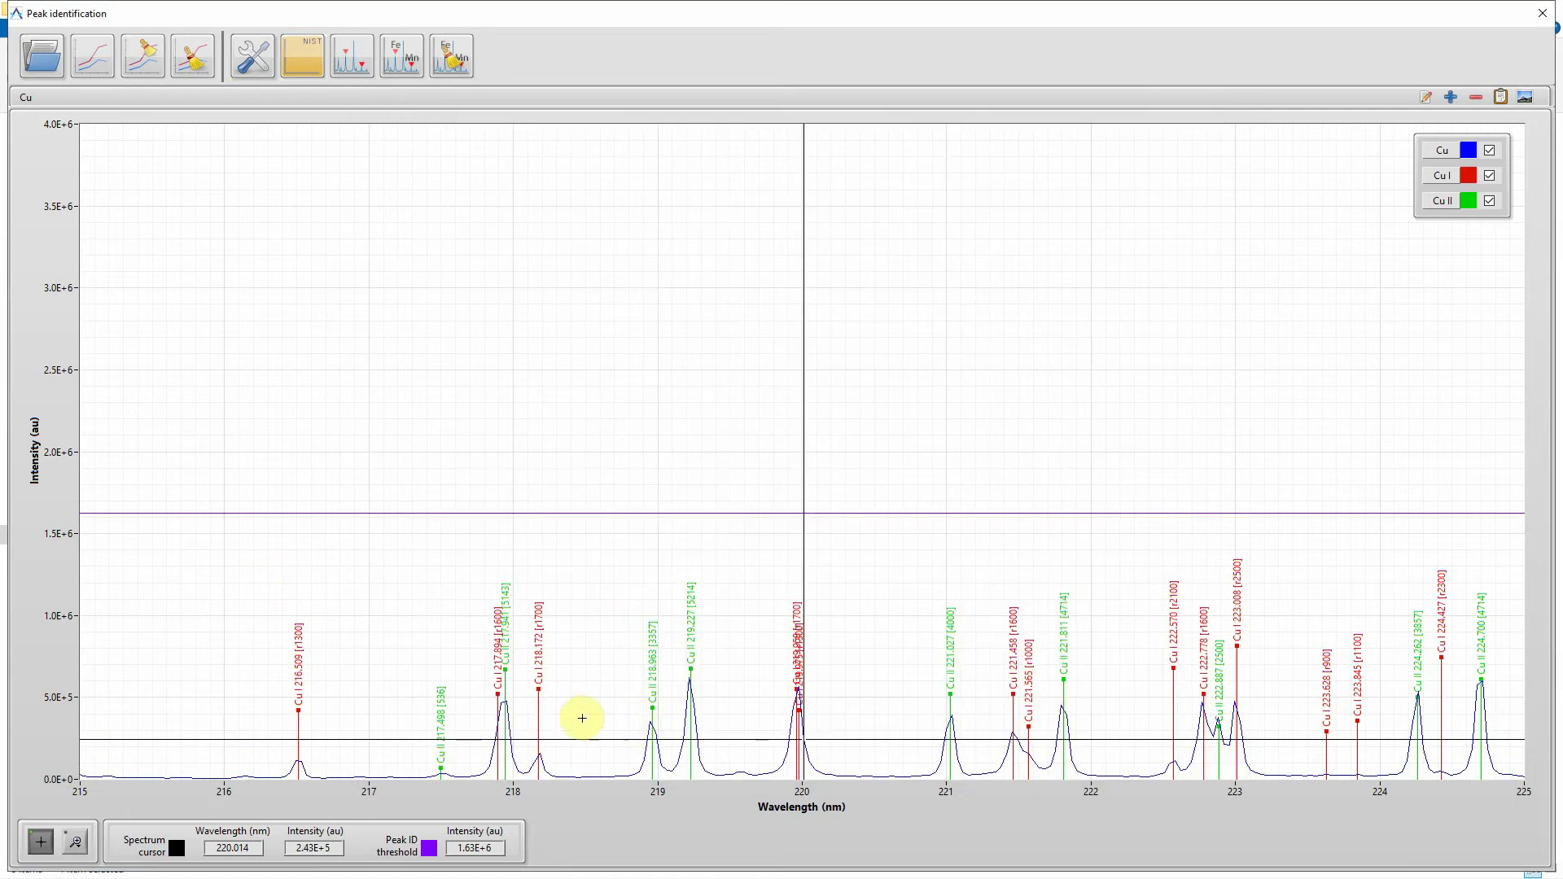